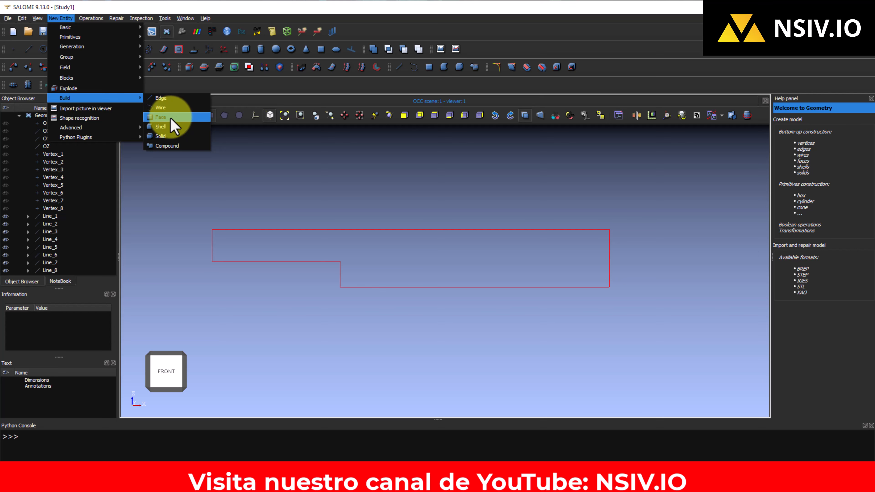
Build a planar face from the eight lines of the closed stepped outline
{"action": "left_click", "coordinate": [173, 118]}
{"action": "left_click_drag", "start_coordinate": [432, 170], "coordinate": [135, 66]}
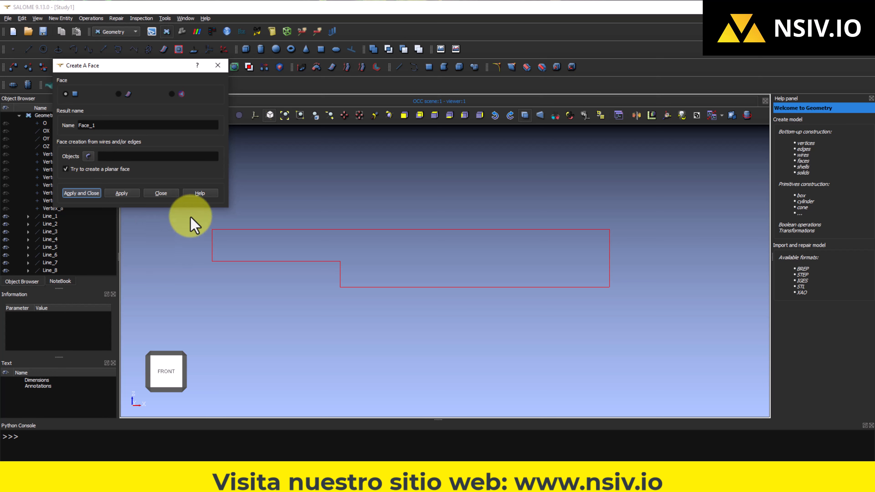
{"action": "left_click_drag", "start_coordinate": [191, 216], "coordinate": [664, 305]}
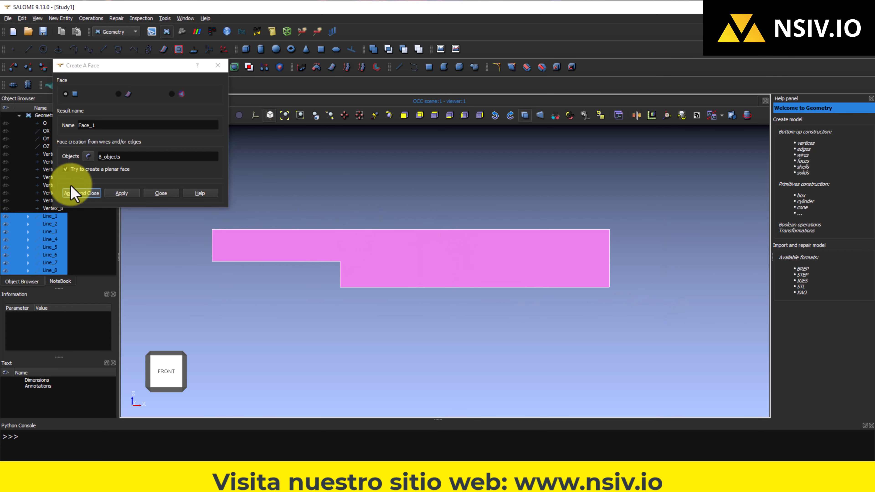
{"action": "left_click", "coordinate": [85, 194]}
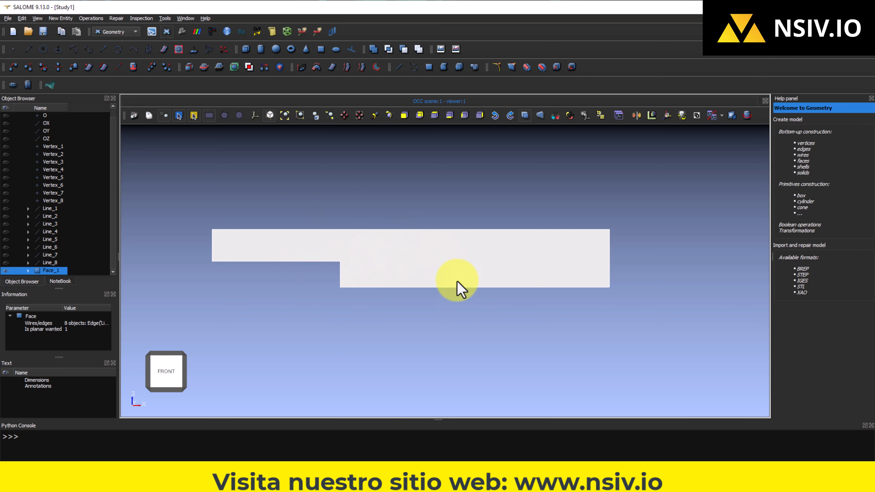
{"action": "right_click_drag", "start_coordinate": [290, 284], "coordinate": [376, 279], "text": "ctrl"}
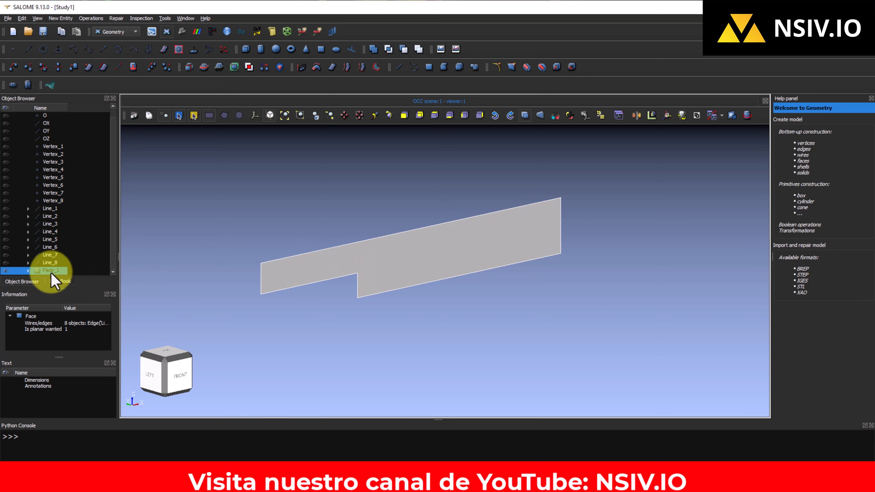
{"action": "middle_click_drag", "start_coordinate": [457, 265], "coordinate": [548, 280], "text": "ctrl"}
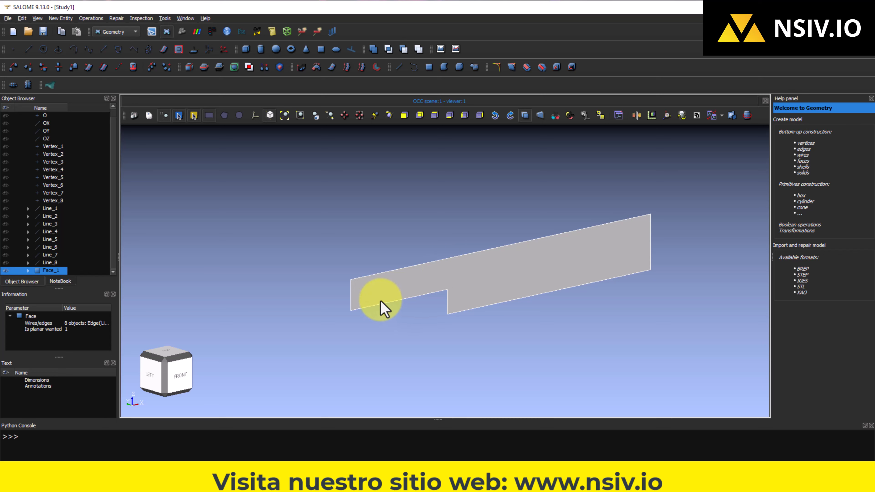
{"action": "left_click", "coordinate": [302, 69]}
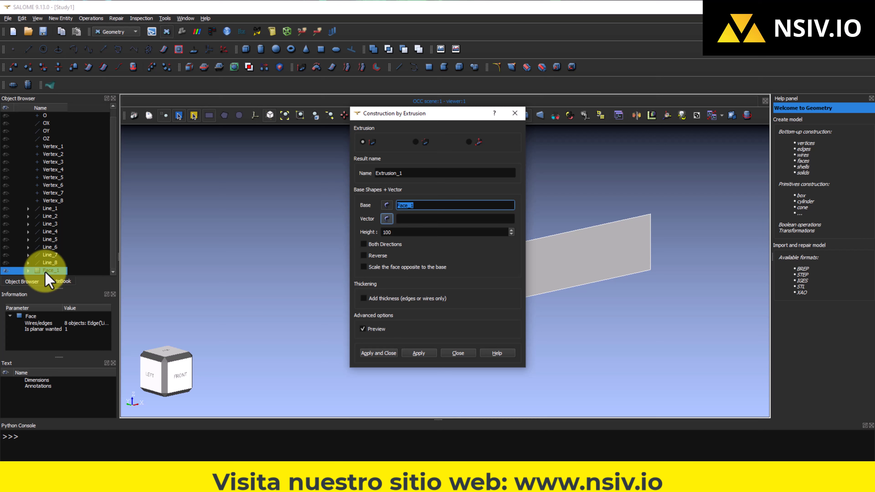
{"action": "left_click", "coordinate": [515, 113]}
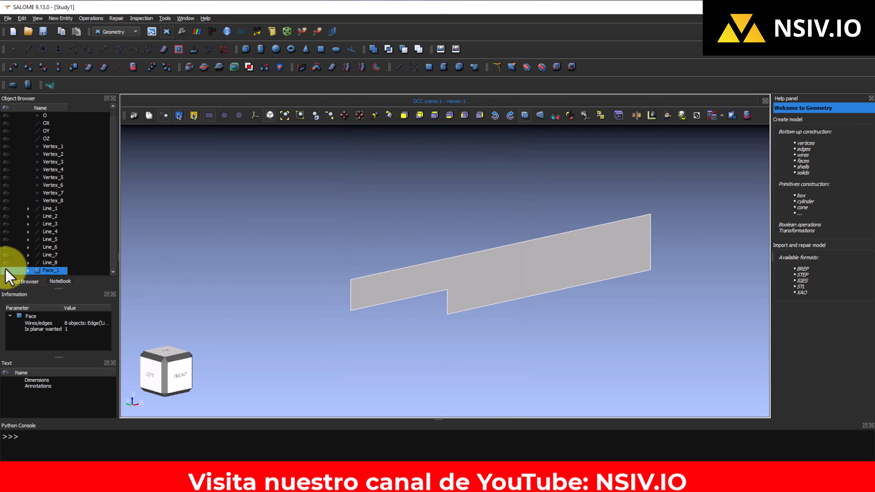
{"action": "left_click", "coordinate": [205, 230]}
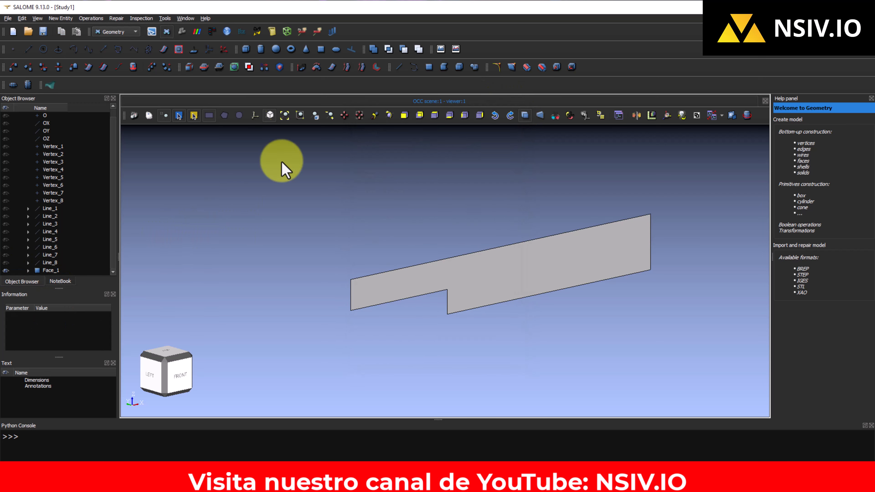
{"action": "left_click", "coordinate": [302, 68]}
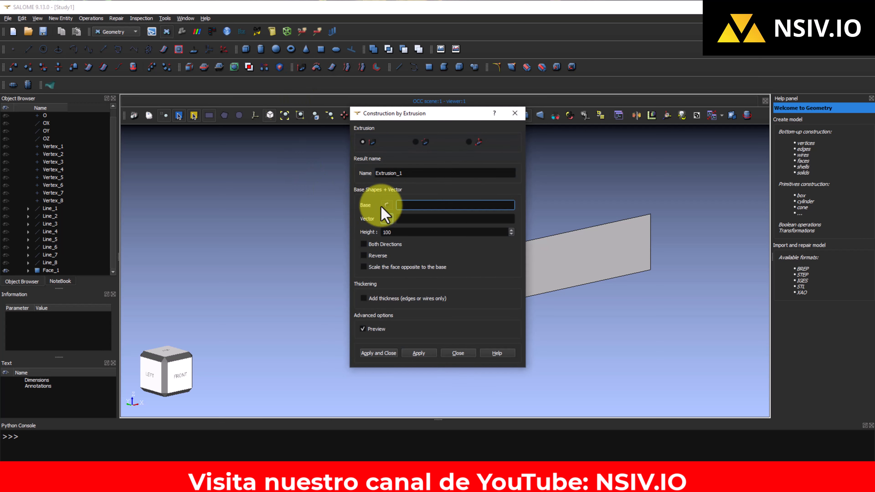
{"action": "left_click", "coordinate": [515, 113]}
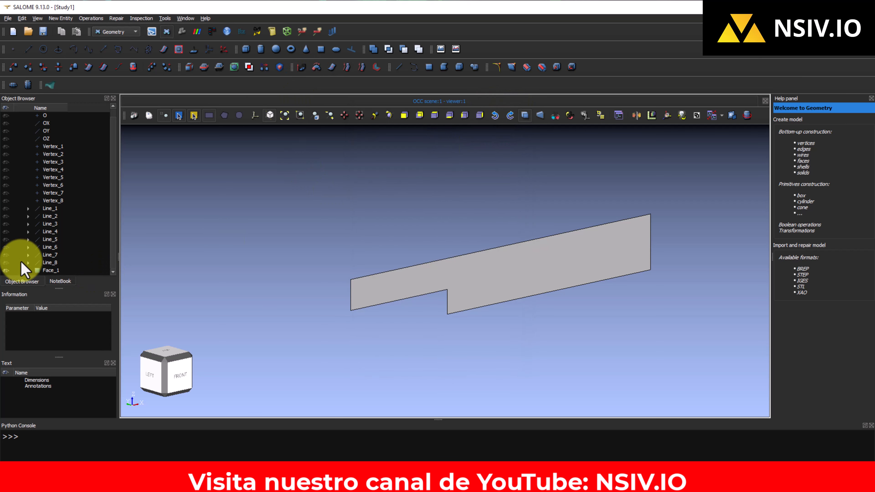
Start an extrusion with Face_1 as the base, display the coordinate axes and choose OY as the extrusion vector
{"action": "left_click", "coordinate": [46, 272]}
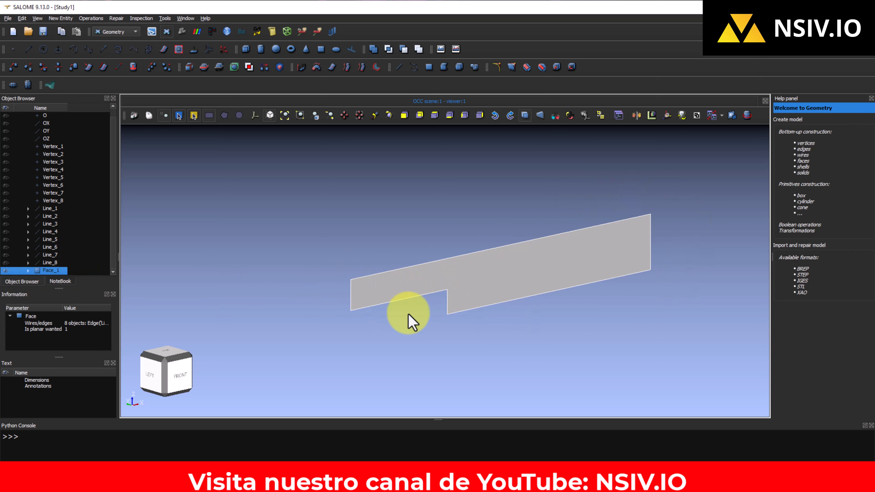
{"action": "left_click", "coordinate": [302, 67]}
{"action": "left_click_drag", "start_coordinate": [402, 117], "coordinate": [194, 109]}
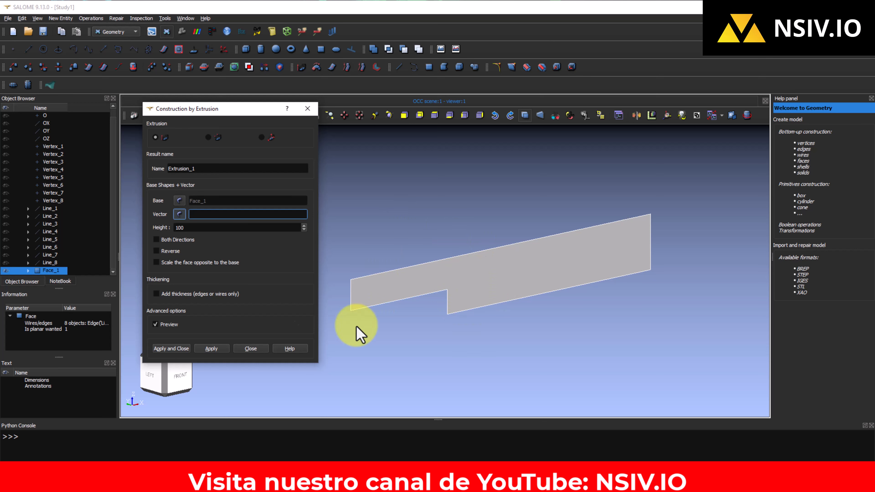
{"action": "left_click_drag", "start_coordinate": [255, 109], "coordinate": [268, 104]}
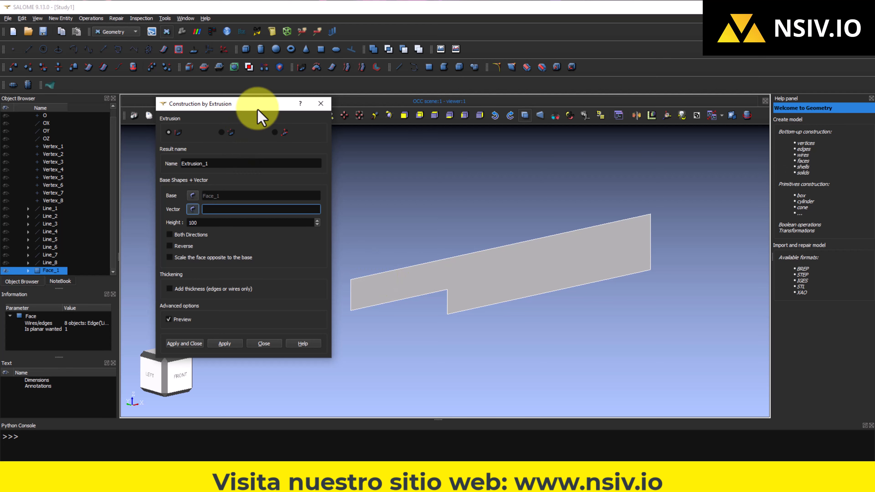
{"action": "left_click_drag", "start_coordinate": [260, 109], "coordinate": [146, 110]}
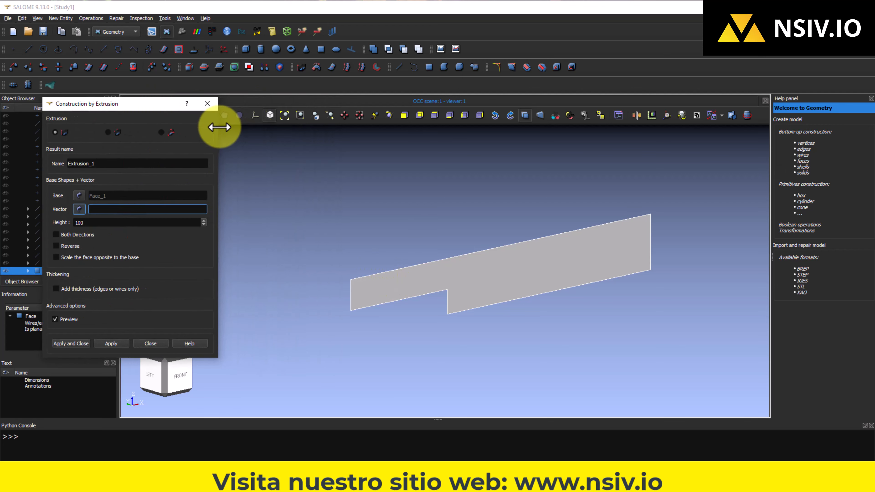
{"action": "left_click", "coordinate": [254, 117]}
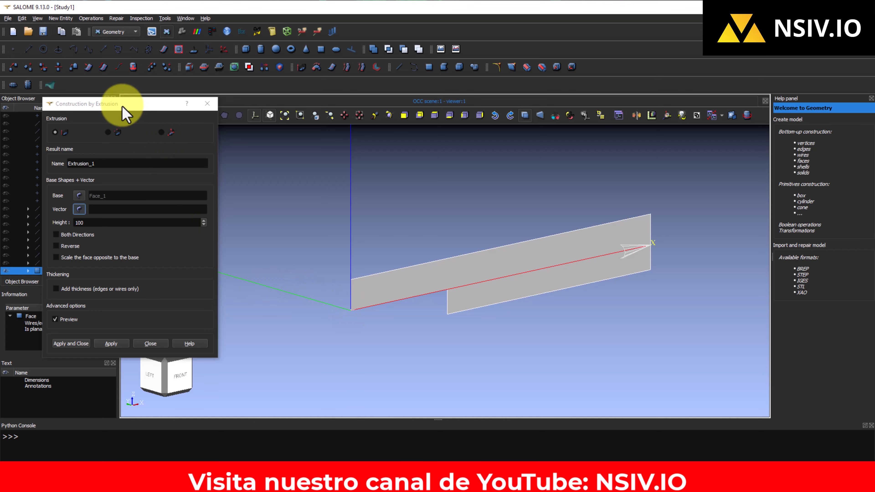
{"action": "left_click_drag", "start_coordinate": [123, 104], "coordinate": [236, 137]}
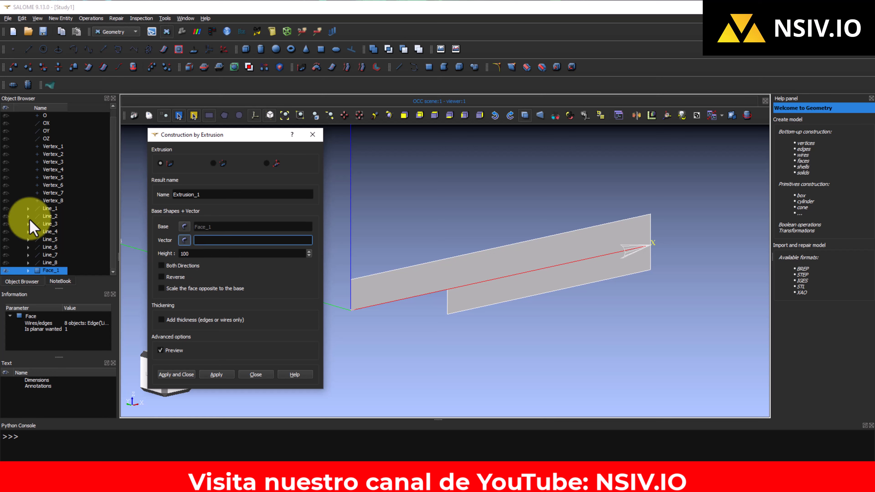
{"action": "scroll", "coordinate": [33, 226], "scroll_direction": "up", "scroll_amount": 1}
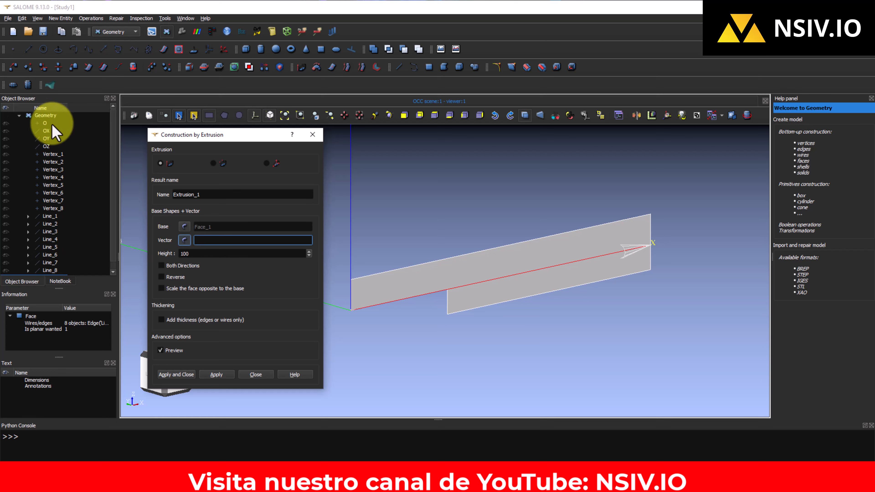
{"action": "left_click", "coordinate": [47, 139]}
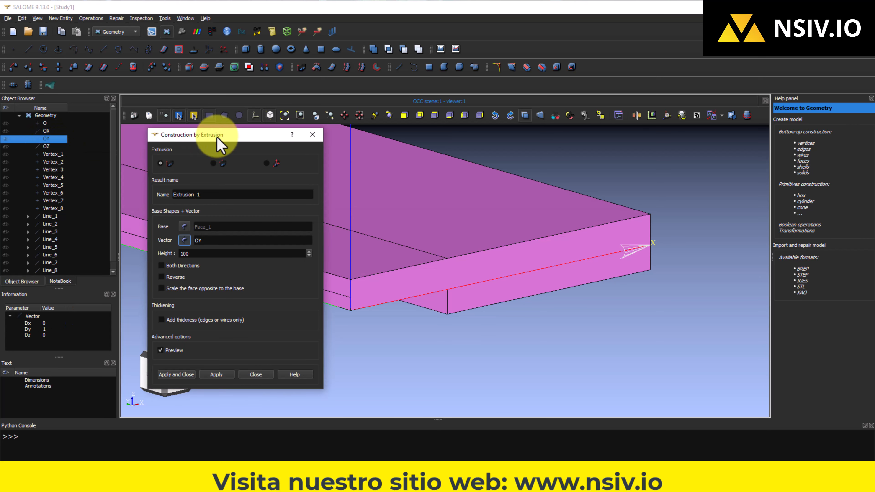
Set the extrusion height to 2 and create the solid
{"action": "left_click_drag", "start_coordinate": [218, 137], "coordinate": [123, 125]}
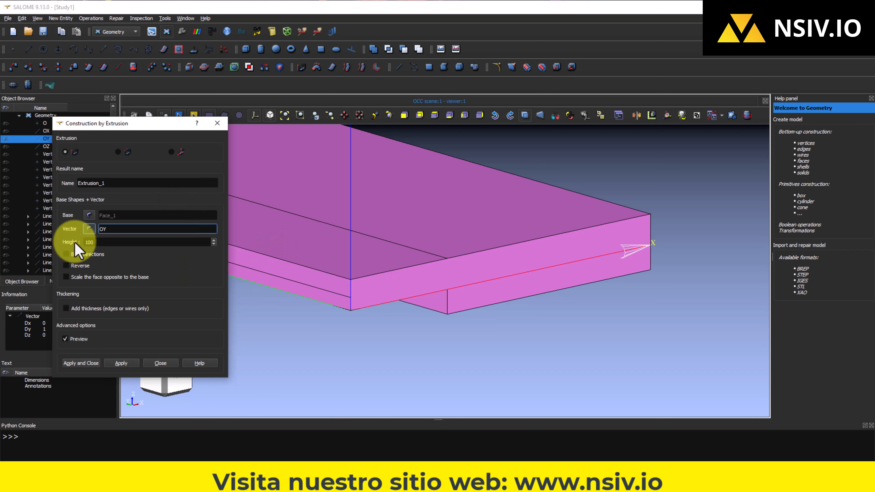
{"action": "left_click", "coordinate": [101, 243]}
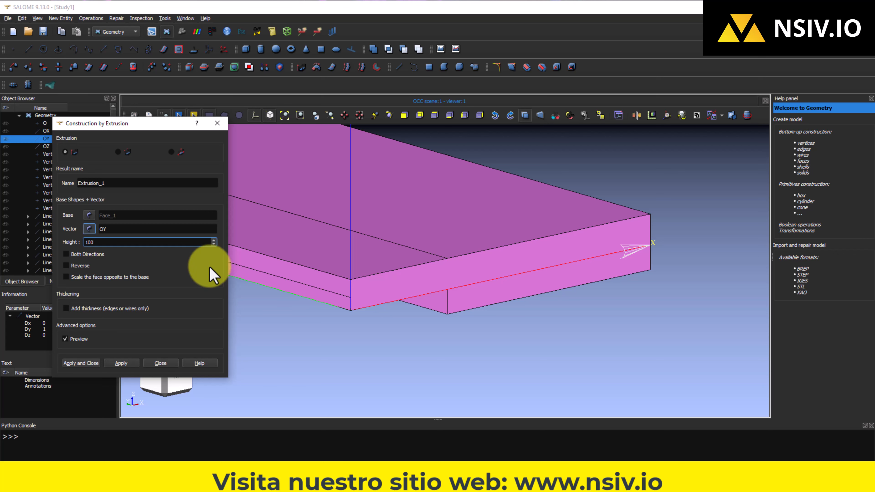
{"action": "key", "text": "BackSpace"}
{"action": "key", "text": "BackSpace"}
{"action": "key", "text": "BackSpace"}
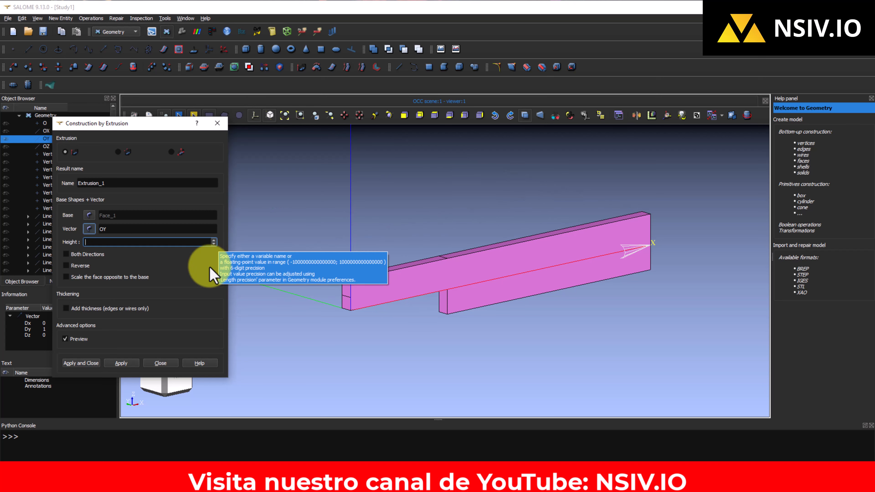
{"action": "type", "text": "2"}
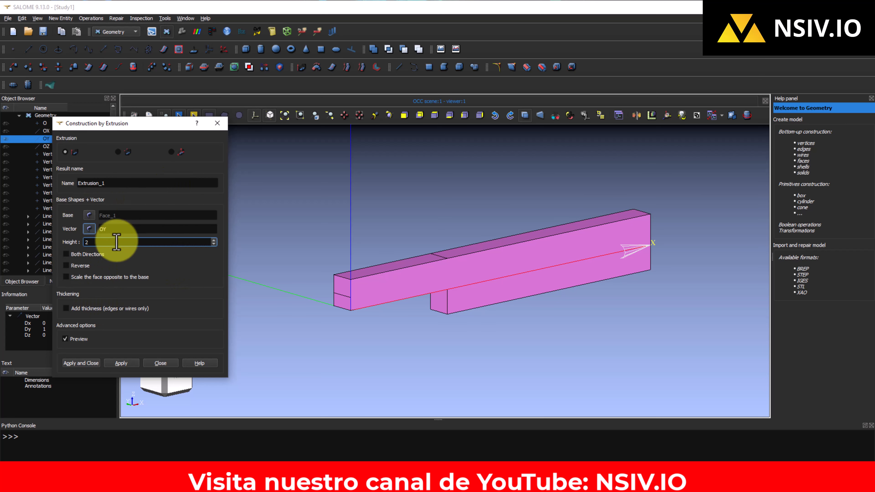
{"action": "left_click", "coordinate": [83, 364]}
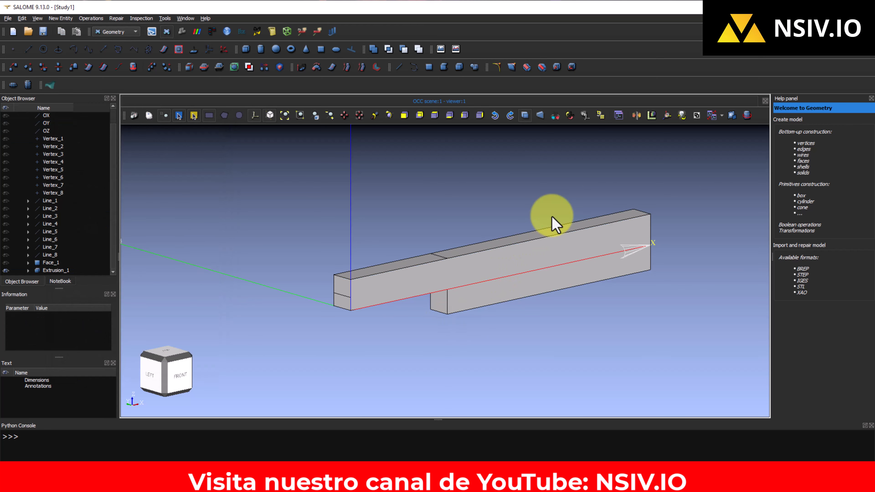
Explode Extrusion_1 into sub-shapes of type Face
{"action": "scroll", "coordinate": [552, 217], "scroll_direction": "up", "scroll_amount": 3}
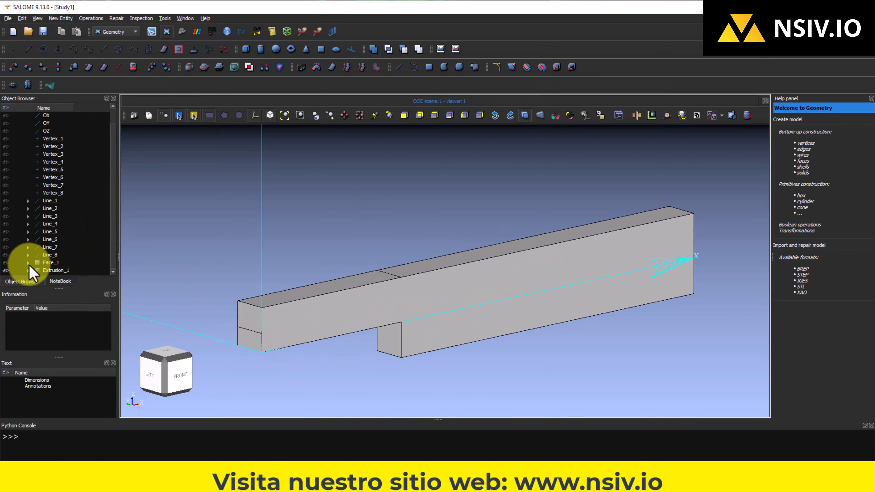
{"action": "left_click", "coordinate": [51, 271]}
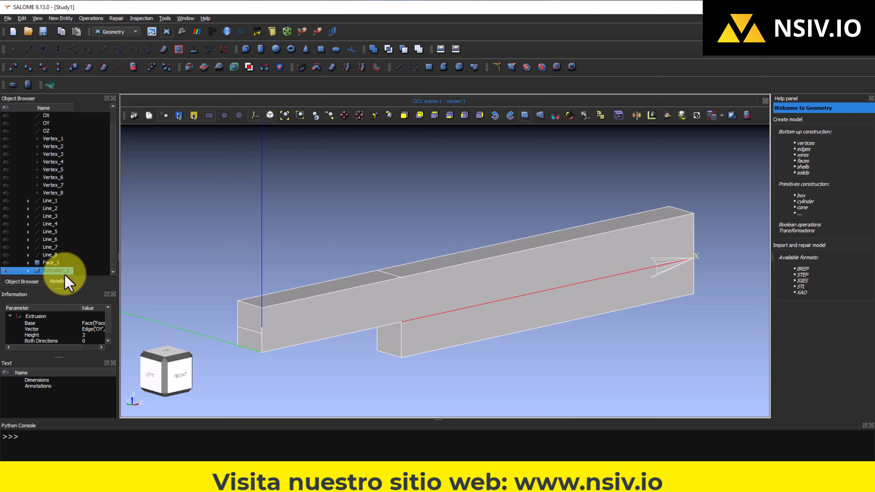
{"action": "left_click", "coordinate": [190, 67]}
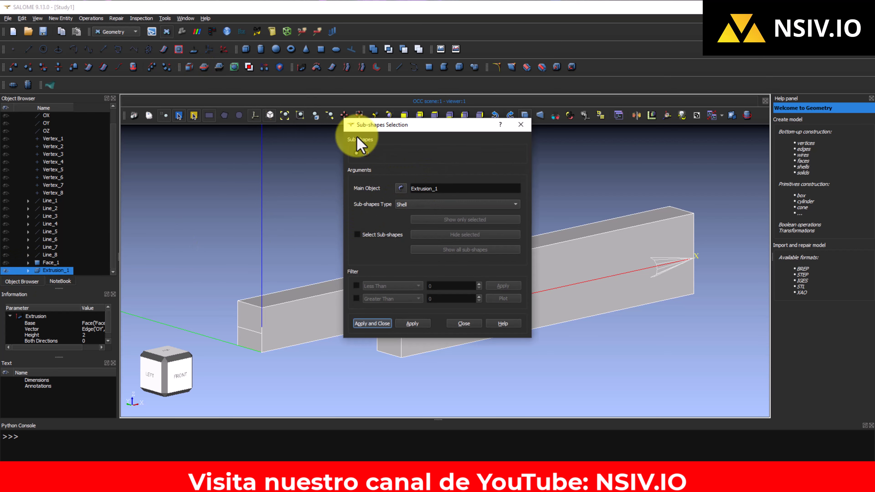
{"action": "left_click_drag", "start_coordinate": [421, 125], "coordinate": [129, 90]}
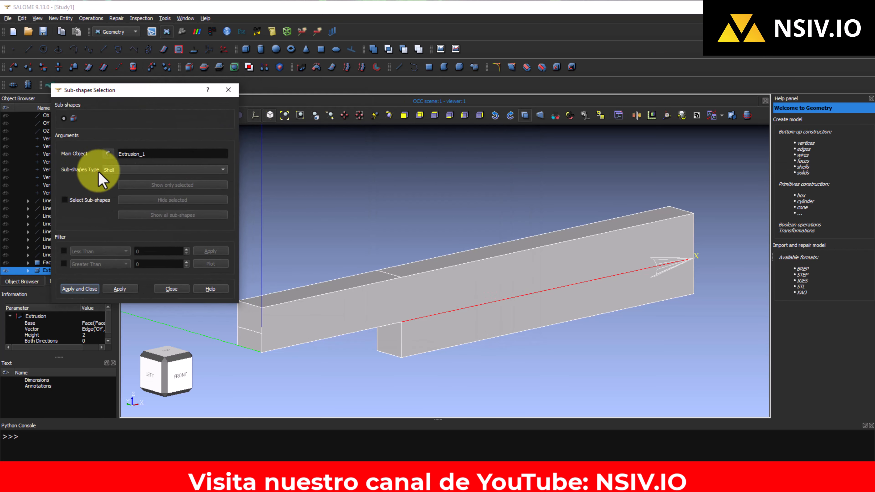
{"action": "left_click", "coordinate": [118, 171]}
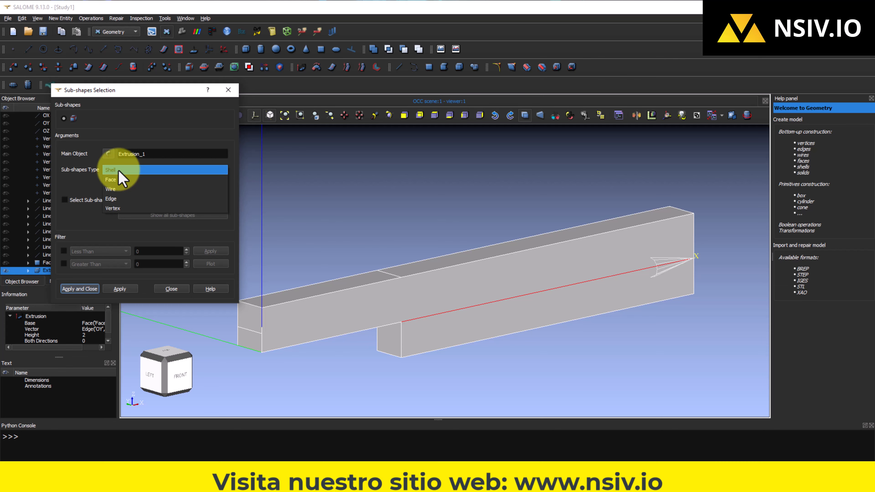
{"action": "left_click", "coordinate": [121, 180]}
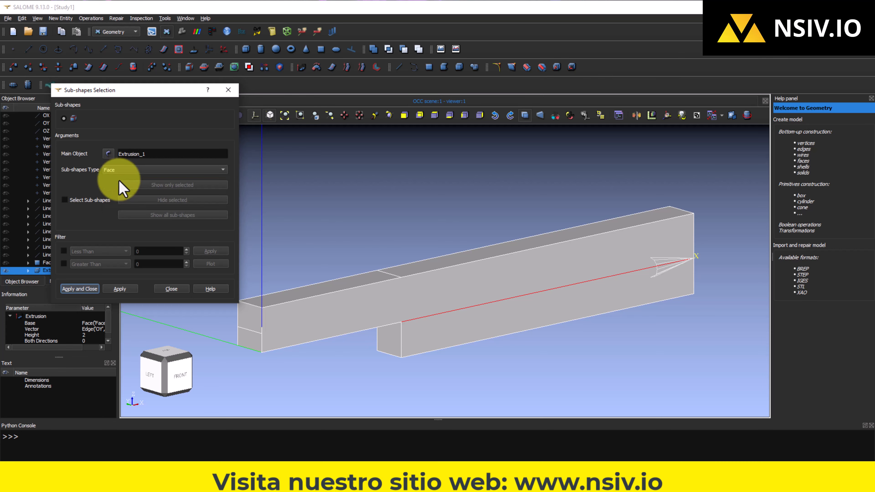
{"action": "left_click", "coordinate": [81, 292]}
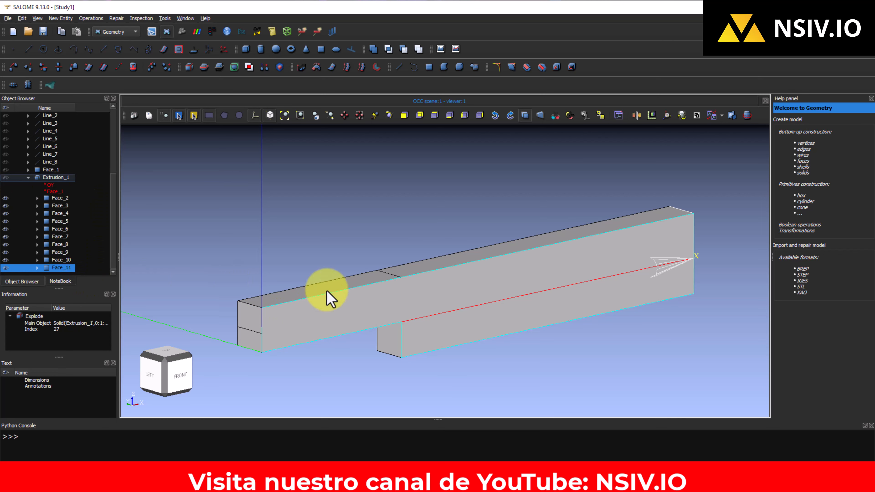
{"action": "left_click", "coordinate": [289, 247]}
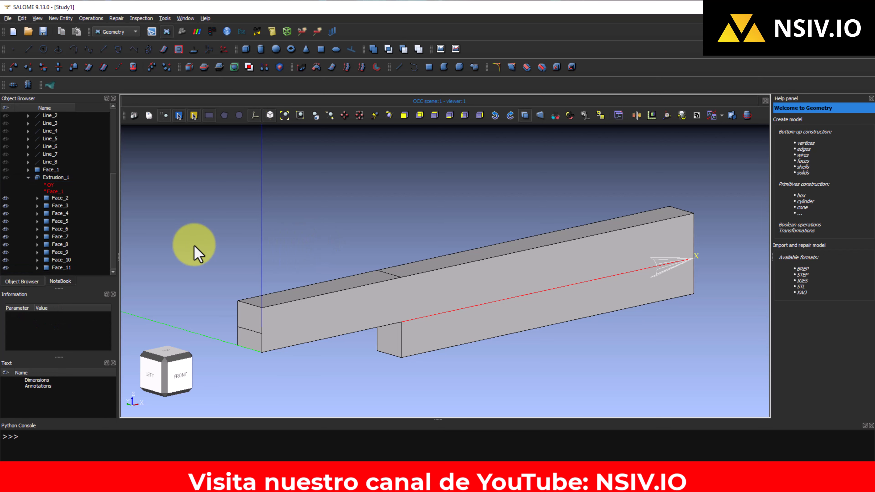
Create a face-type group named inlet on Extrusion_1 containing the lower of the two end faces at the origin
{"action": "left_click", "coordinate": [53, 178]}
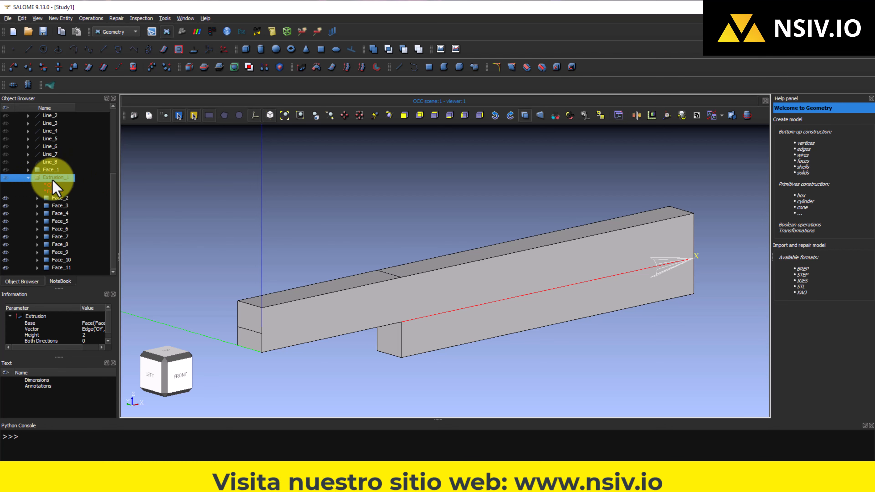
{"action": "left_click", "coordinate": [62, 19]}
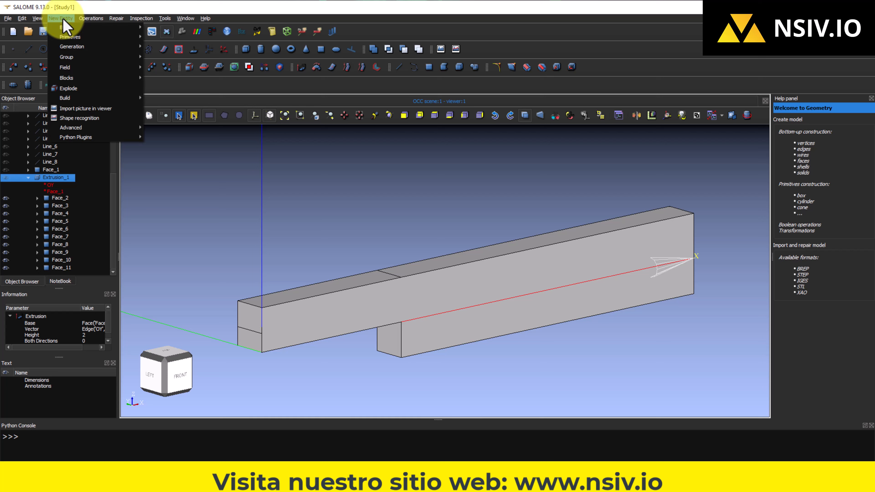
{"action": "mouse_move", "coordinate": [79, 59]}
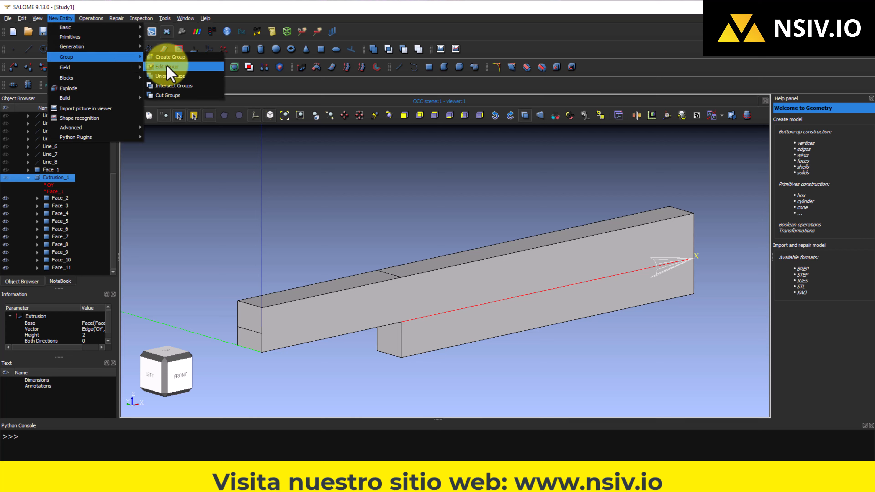
{"action": "left_click", "coordinate": [182, 61]}
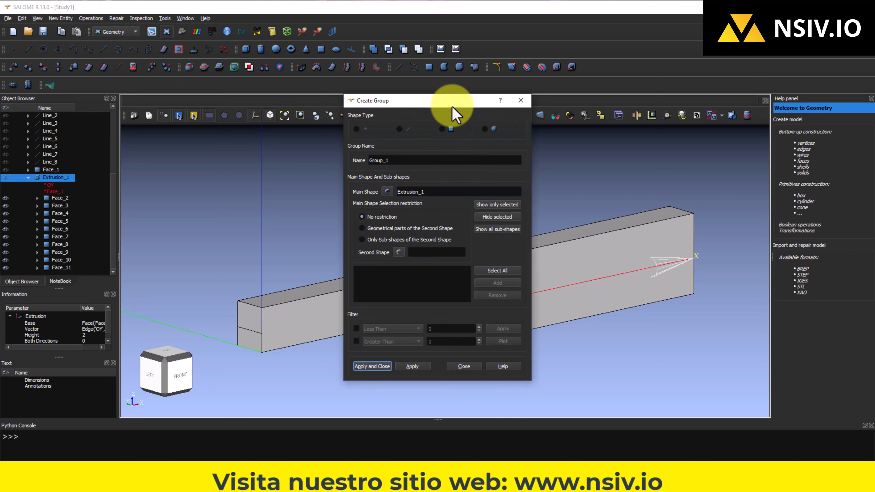
{"action": "left_click", "coordinate": [443, 129]}
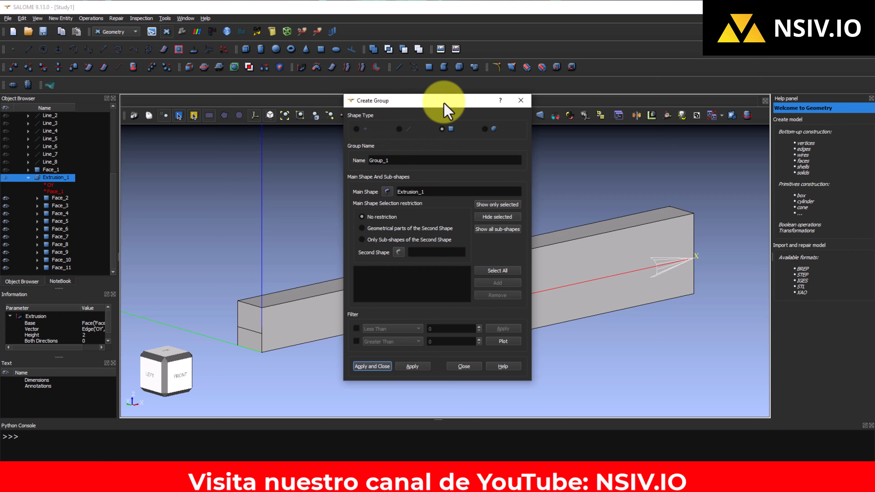
{"action": "left_click", "coordinate": [413, 160]}
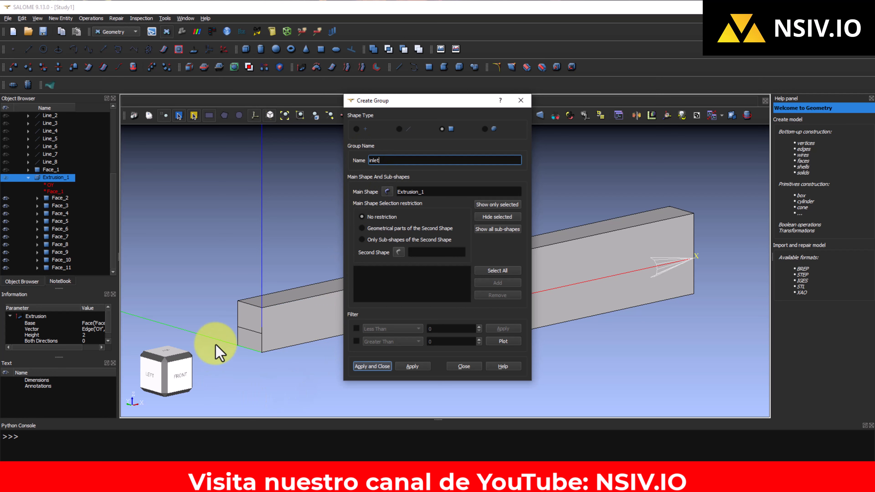
{"action": "left_click", "coordinate": [248, 337]}
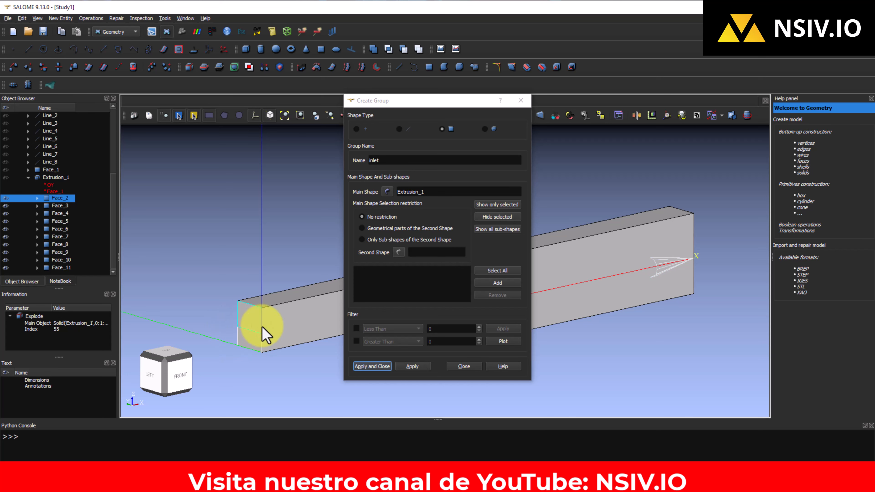
{"action": "left_click", "coordinate": [496, 284]}
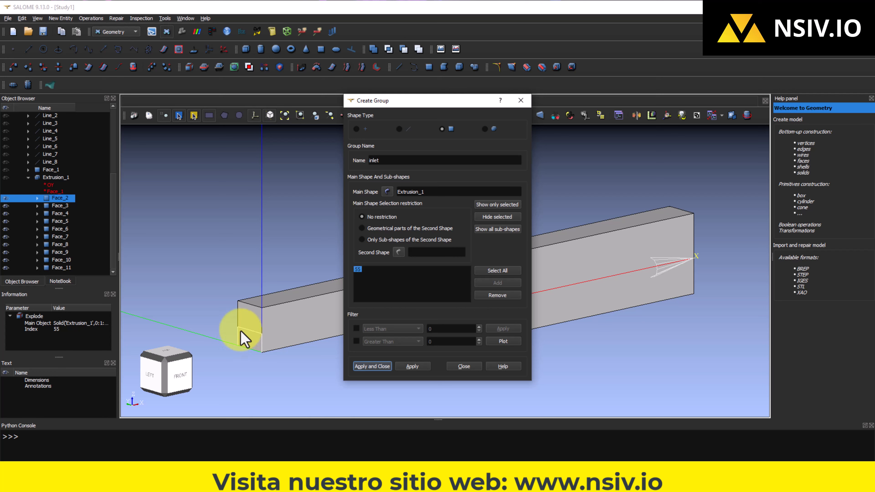
{"action": "left_click", "coordinate": [414, 368]}
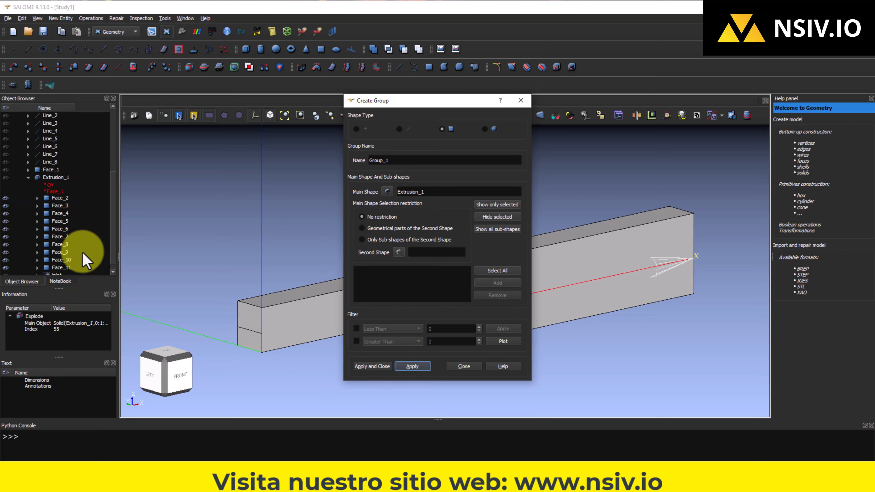
{"action": "scroll", "coordinate": [86, 212], "scroll_direction": "down", "scroll_amount": 1}
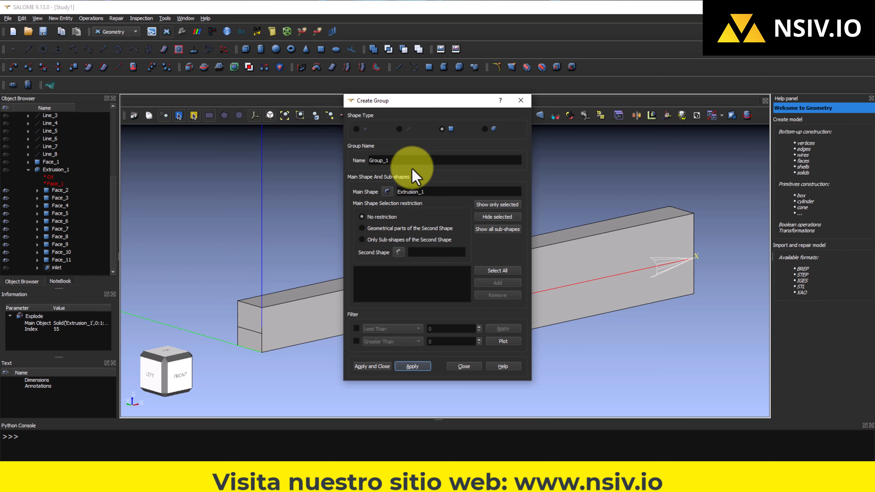
Create a face group named outlet on Extrusion_1 containing the downstream end face, Face_11
{"action": "left_click", "coordinate": [406, 162]}
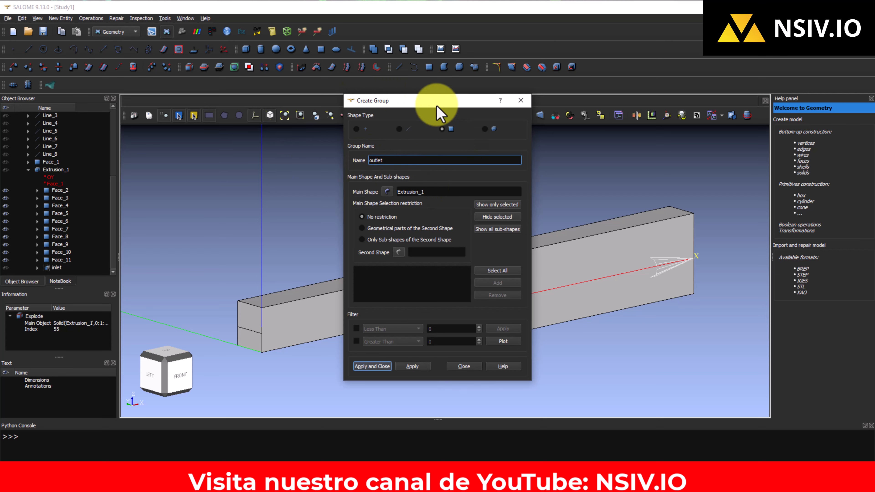
{"action": "left_click_drag", "start_coordinate": [437, 104], "coordinate": [175, 80]}
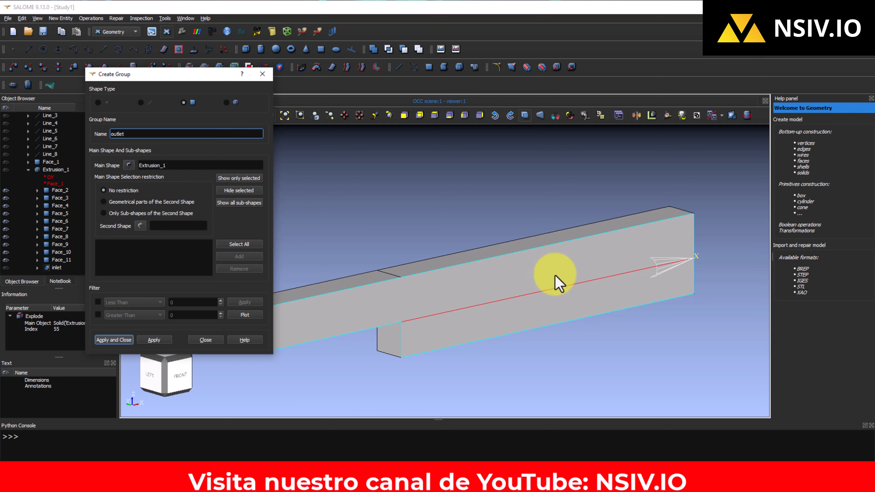
{"action": "right_click_drag", "start_coordinate": [557, 280], "coordinate": [326, 305], "text": "ctrl"}
{"action": "right_click_drag", "start_coordinate": [506, 294], "coordinate": [611, 327], "text": "ctrl"}
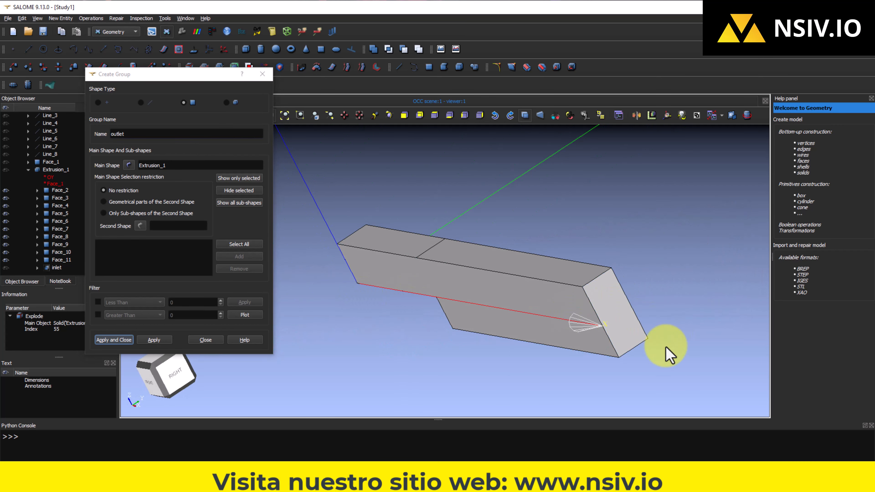
{"action": "scroll", "coordinate": [671, 354], "scroll_direction": "up", "scroll_amount": 5}
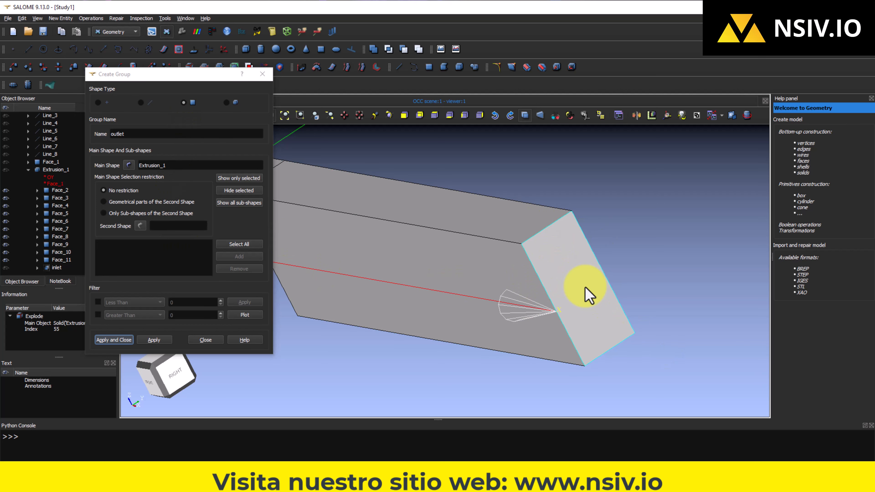
{"action": "left_click", "coordinate": [589, 295]}
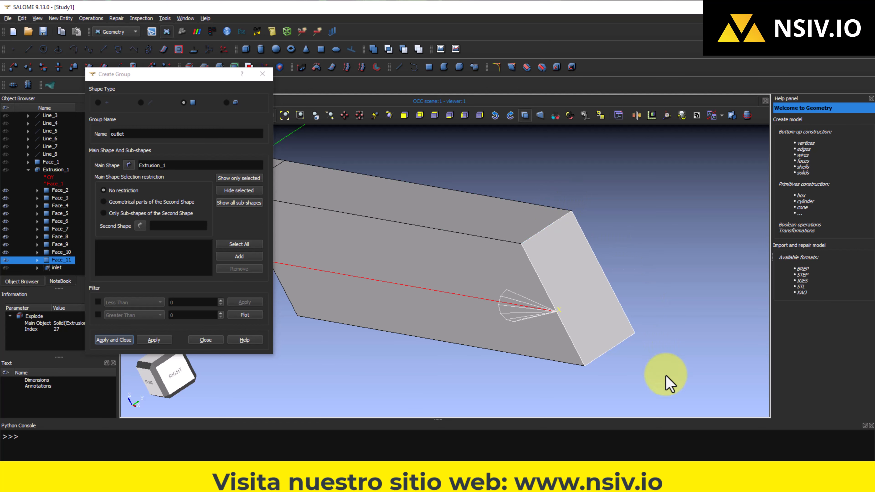
{"action": "left_click", "coordinate": [237, 257]}
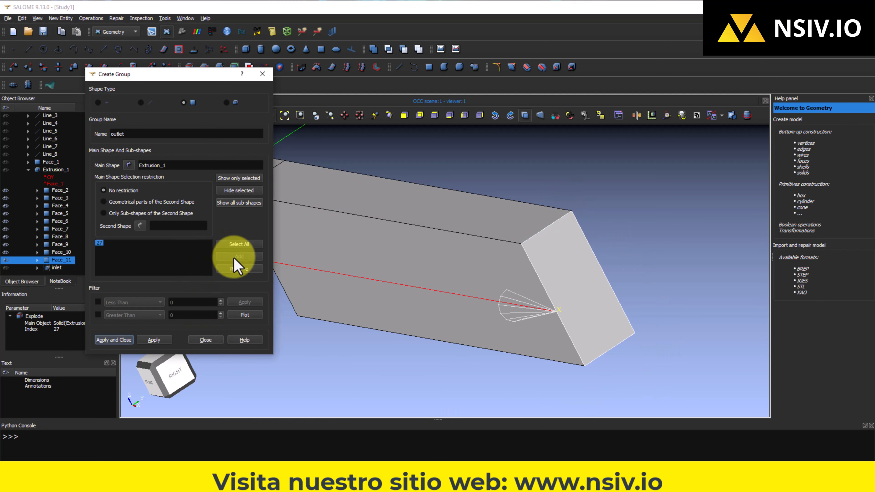
{"action": "left_click", "coordinate": [155, 340]}
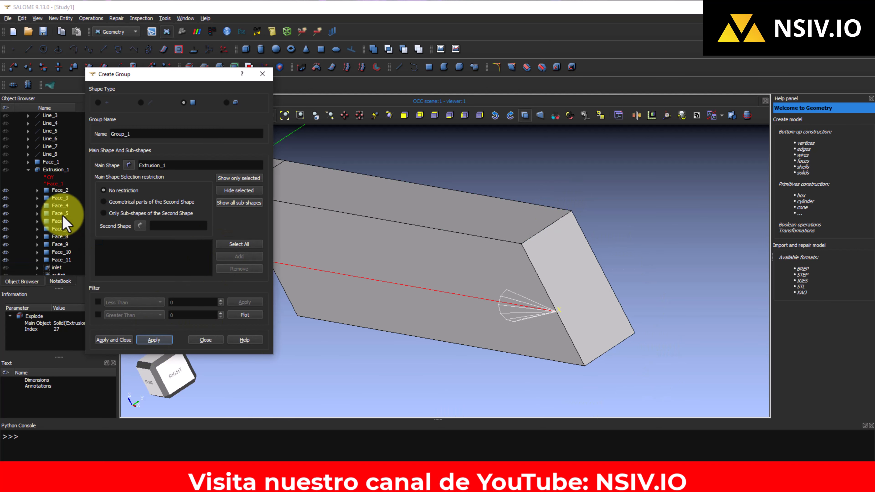
{"action": "scroll", "coordinate": [56, 224], "scroll_direction": "down", "scroll_amount": 1}
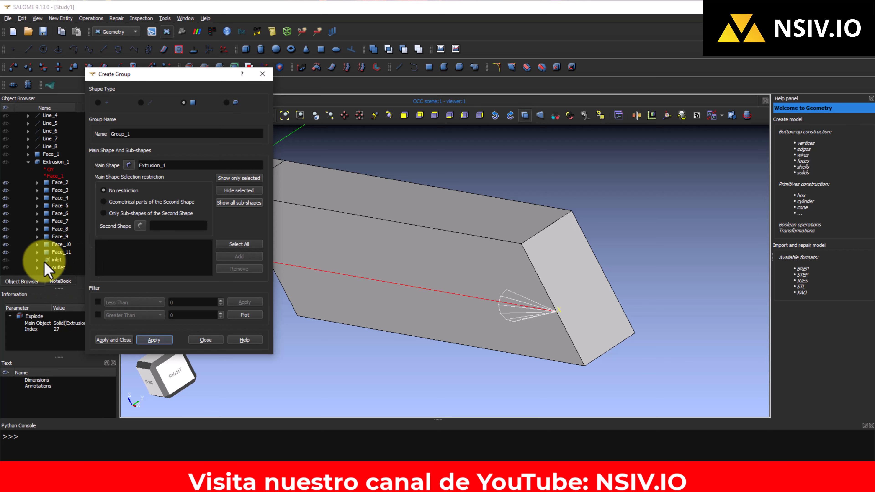
Create a face group named atmosphere on Extrusion_1 containing the two top faces
{"action": "middle_click_drag", "start_coordinate": [382, 255], "coordinate": [462, 265], "text": "ctrl"}
{"action": "scroll", "coordinate": [460, 265], "scroll_direction": "down", "scroll_amount": 4}
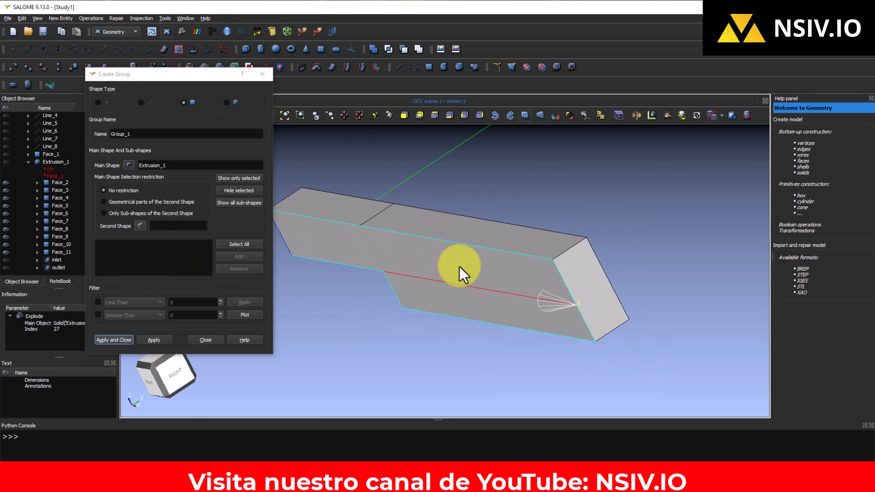
{"action": "right_click_drag", "start_coordinate": [437, 264], "coordinate": [469, 258], "text": "ctrl"}
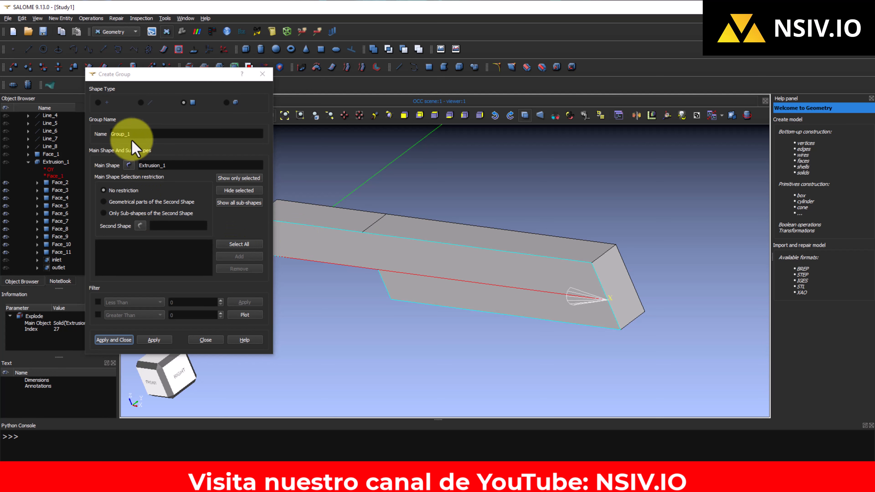
{"action": "double_click", "coordinate": [120, 134]}
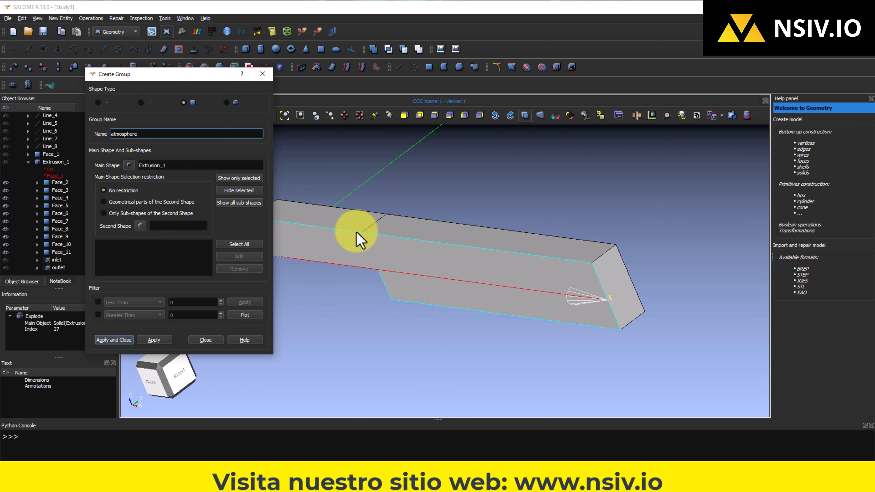
{"action": "left_click", "coordinate": [395, 227]}
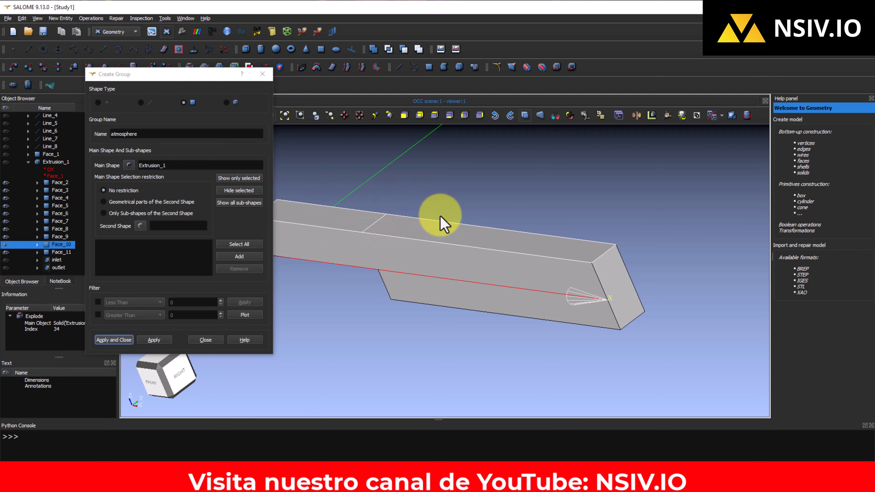
{"action": "left_click", "coordinate": [247, 257]}
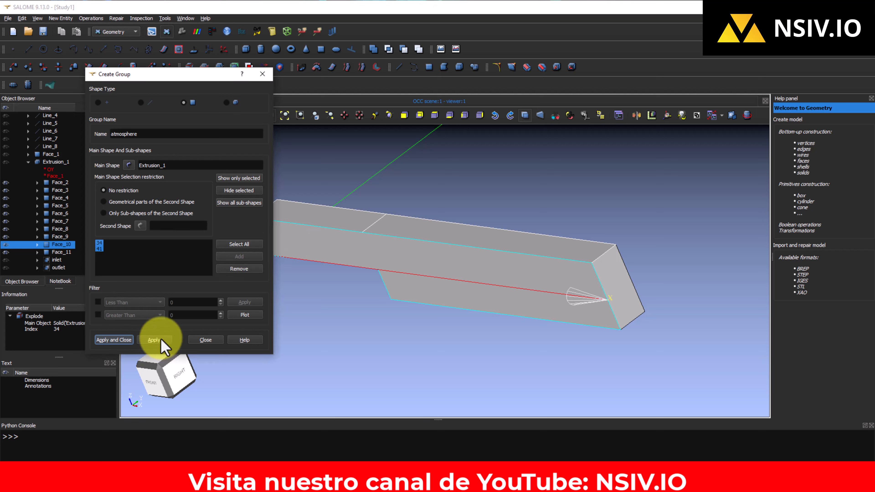
{"action": "left_click", "coordinate": [154, 340]}
{"action": "scroll", "coordinate": [55, 228], "scroll_direction": "down", "scroll_amount": 1}
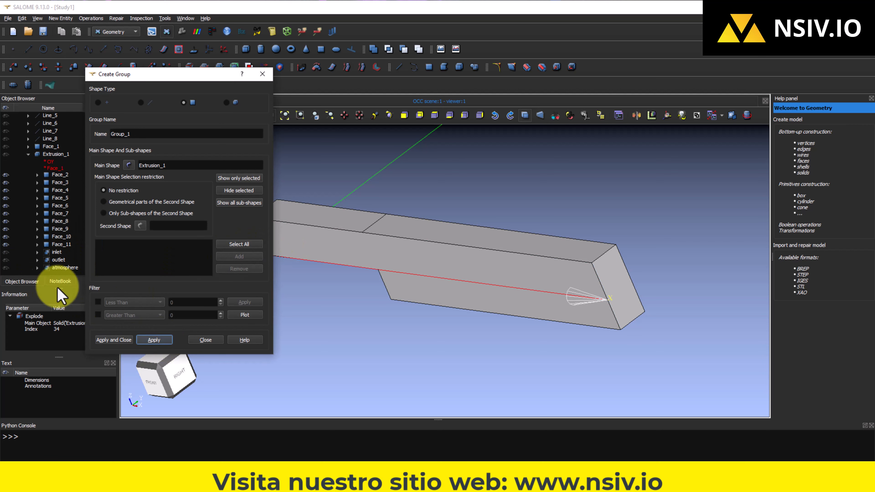
Name the next face group walls and select both lateral sides, the bottom faces and the step's vertical face
{"action": "left_click", "coordinate": [152, 132]}
{"action": "left_click_drag", "start_coordinate": [152, 132], "coordinate": [26, 118]}
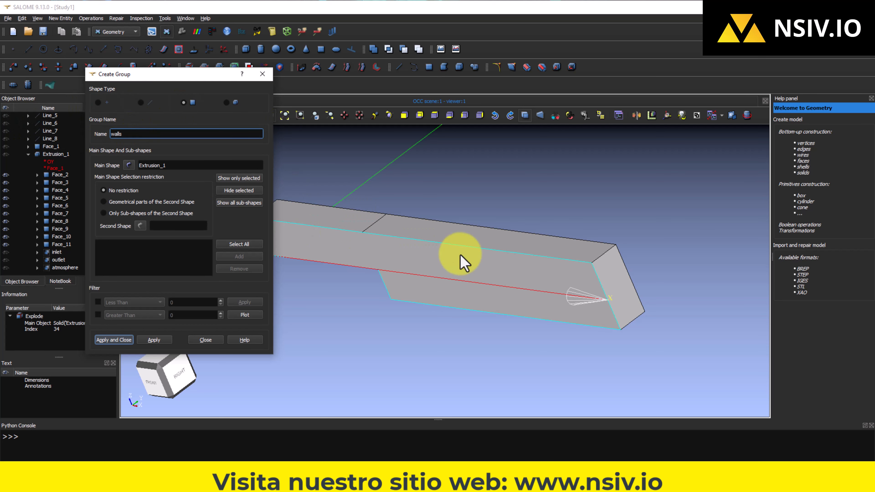
{"action": "scroll", "coordinate": [461, 255], "scroll_direction": "down", "scroll_amount": 1}
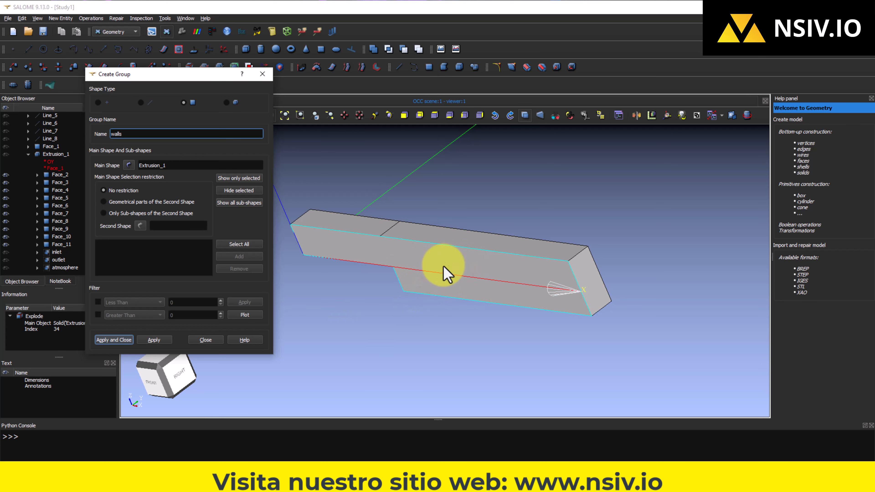
{"action": "left_click", "coordinate": [455, 293]}
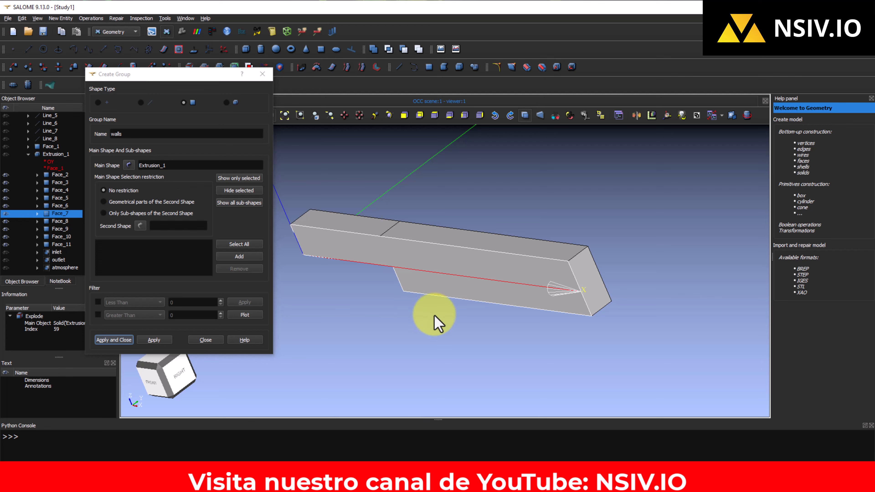
{"action": "right_click_drag", "start_coordinate": [436, 319], "coordinate": [586, 313], "text": "ctrl"}
{"action": "scroll", "coordinate": [414, 299], "scroll_direction": "up", "scroll_amount": 3}
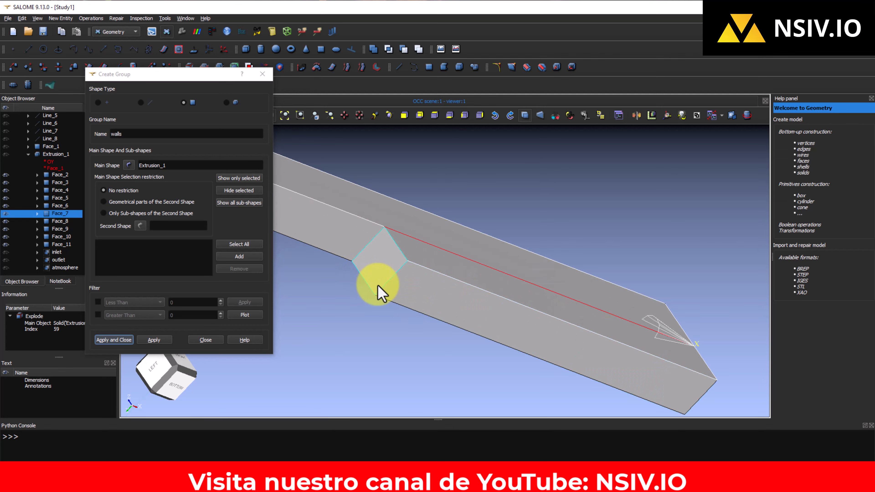
{"action": "left_click", "coordinate": [429, 298], "text": "shift"}
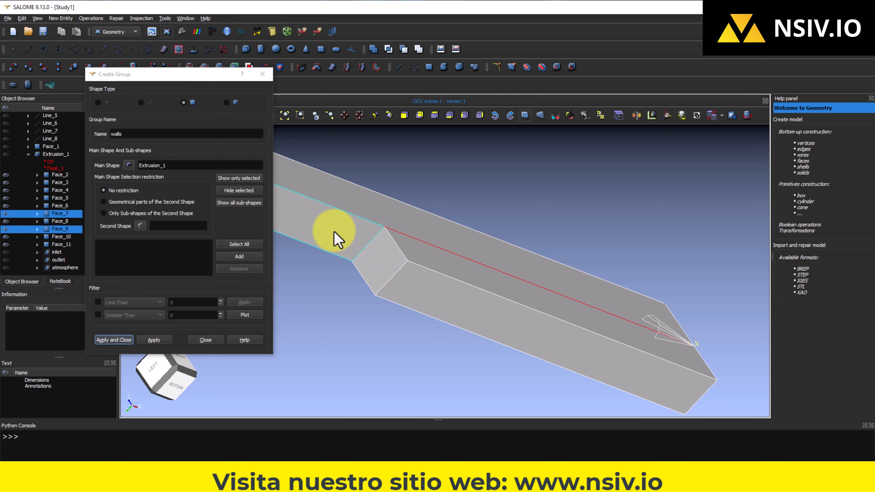
{"action": "left_click", "coordinate": [340, 238], "text": "shift"}
{"action": "right_click_drag", "start_coordinate": [356, 248], "coordinate": [453, 286], "text": "ctrl"}
{"action": "left_click", "coordinate": [352, 313], "text": "shift"}
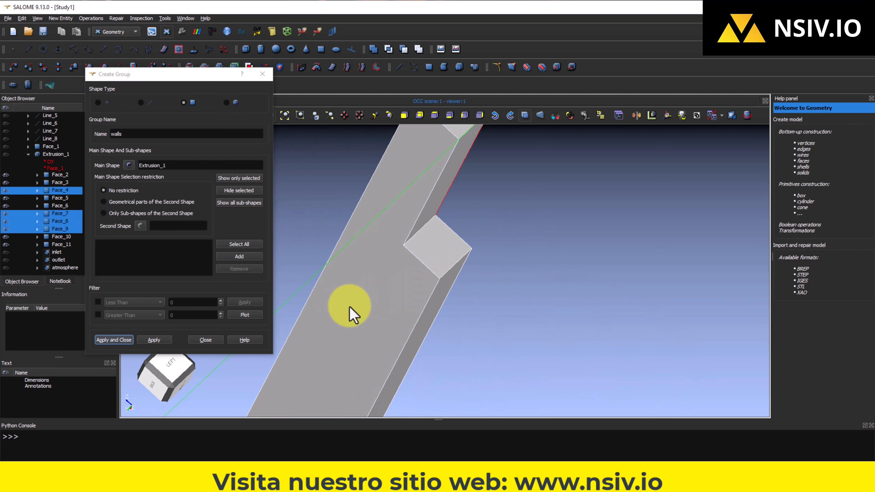
Include the upper end face above the inlet, add the selected faces and create the walls group
{"action": "right_click_drag", "start_coordinate": [297, 289], "coordinate": [362, 288], "text": "ctrl"}
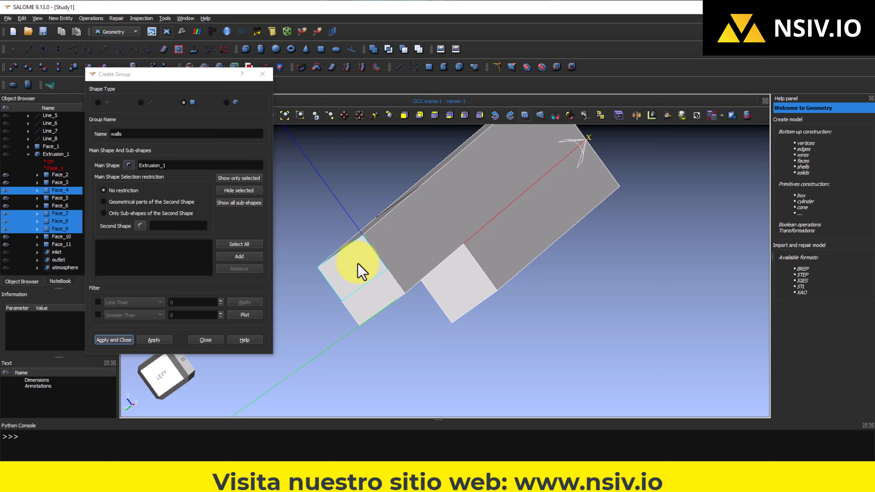
{"action": "left_click", "coordinate": [239, 257]}
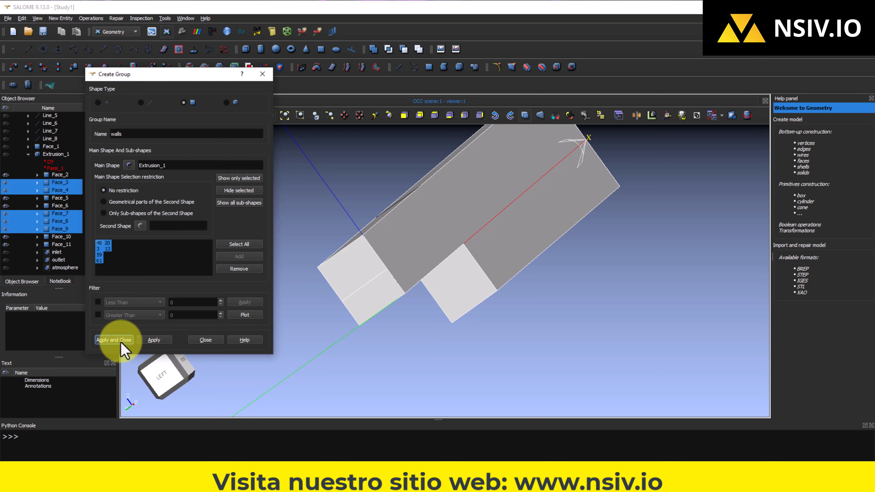
{"action": "left_click", "coordinate": [123, 350]}
Select the inlet, outlet, atmosphere and walls groups together, then clear the selection and inspect the solid from the front
{"action": "left_click", "coordinate": [65, 244]}
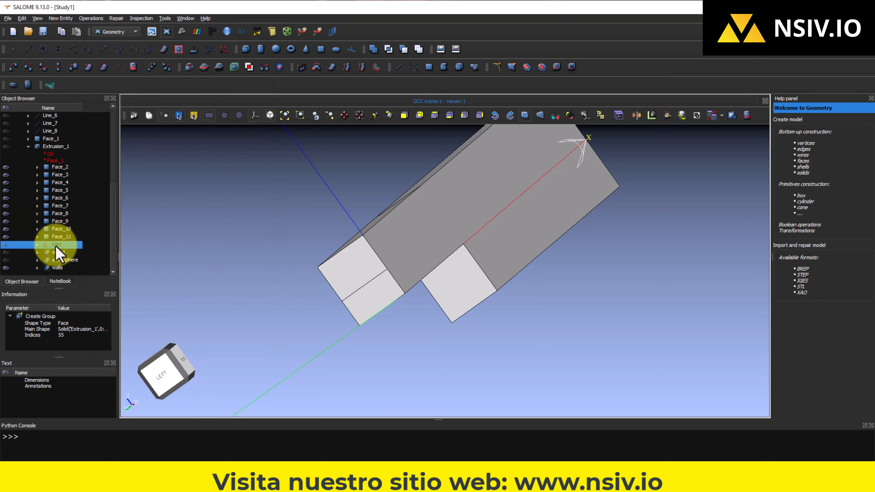
{"action": "left_click", "coordinate": [64, 265], "text": "shift"}
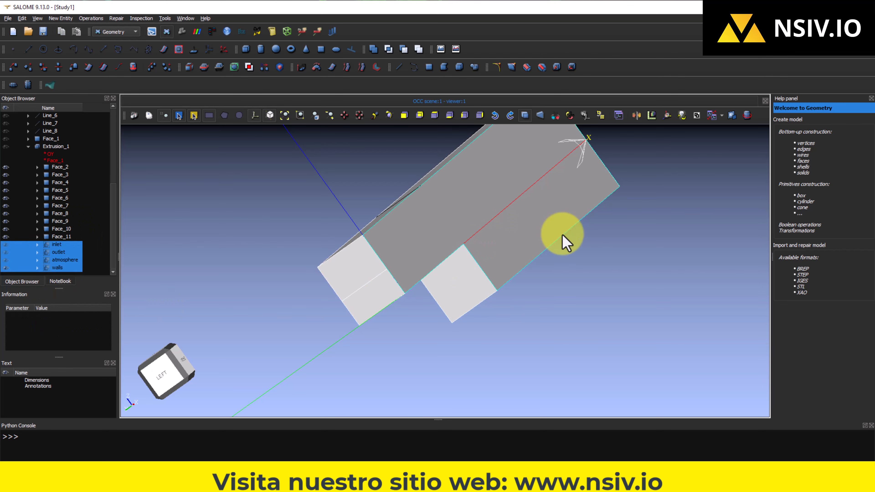
{"action": "right_click", "coordinate": [439, 226]}
{"action": "left_click", "coordinate": [647, 311]}
{"action": "left_click_drag", "start_coordinate": [613, 251], "coordinate": [500, 286]}
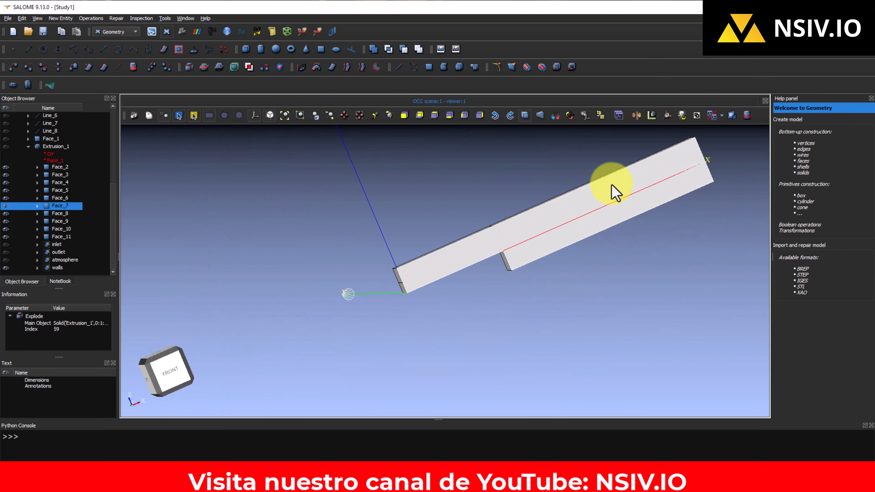
Inspect the extruded solid from an oblique angle, then switch from the Geometry module to the Mesh module
{"action": "right_click", "coordinate": [498, 256]}
{"action": "left_click", "coordinate": [700, 213]}
{"action": "right_click_drag", "start_coordinate": [678, 221], "coordinate": [632, 178], "text": "ctrl"}
{"action": "scroll", "coordinate": [633, 178], "scroll_direction": "up", "scroll_amount": 3}
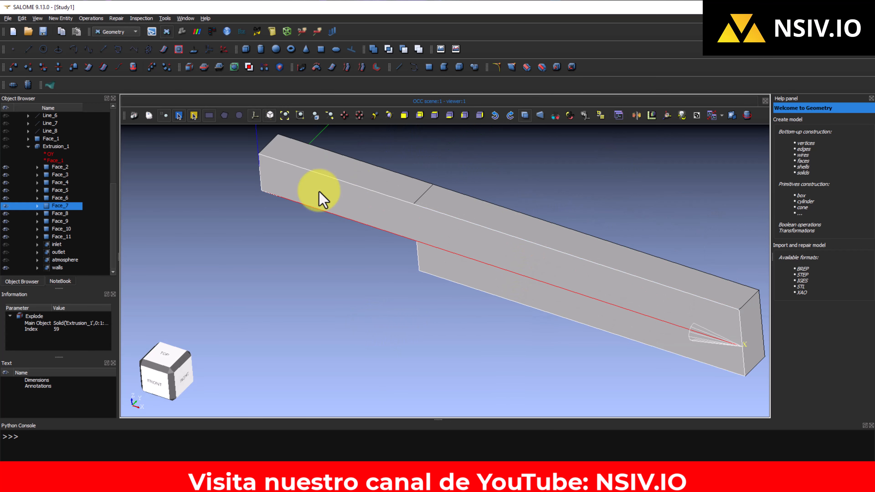
{"action": "left_click", "coordinate": [117, 32]}
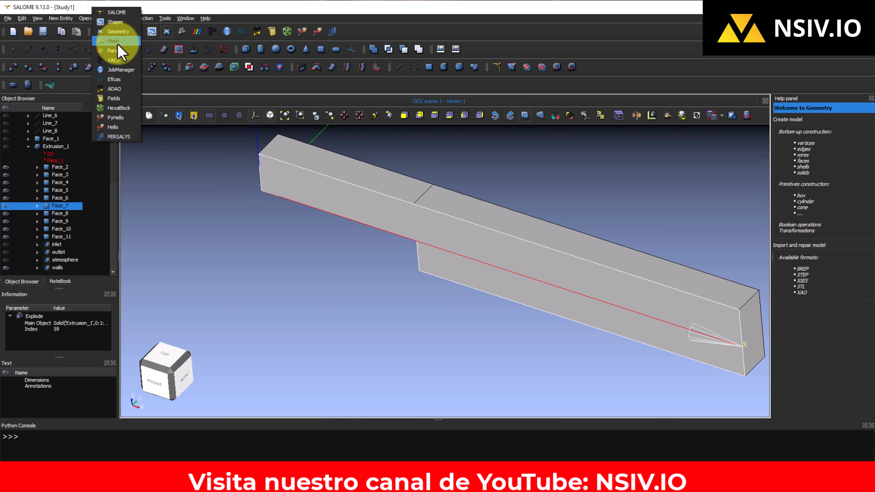
{"action": "left_click", "coordinate": [117, 42]}
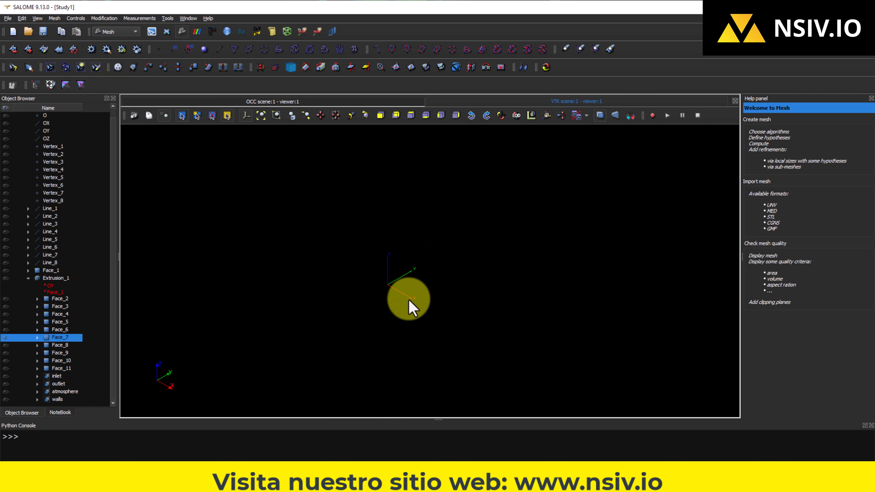
{"action": "left_click", "coordinate": [14, 52]}
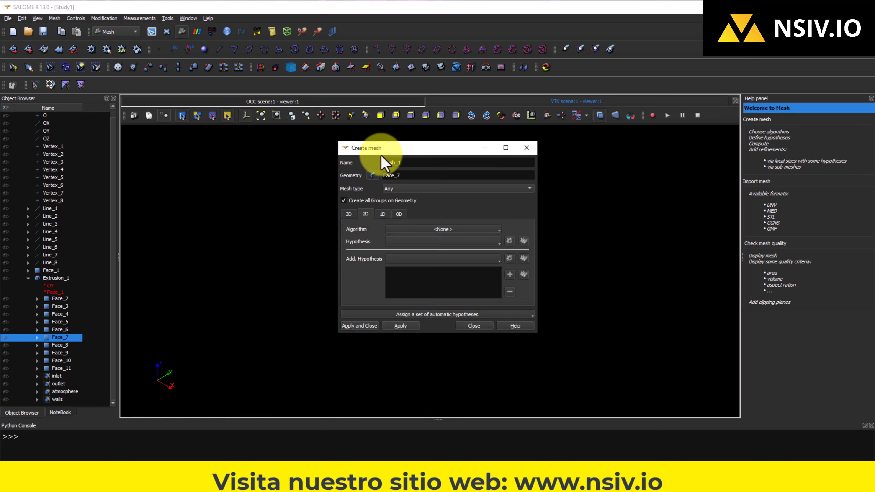
{"action": "left_click_drag", "start_coordinate": [460, 157], "coordinate": [348, 161]}
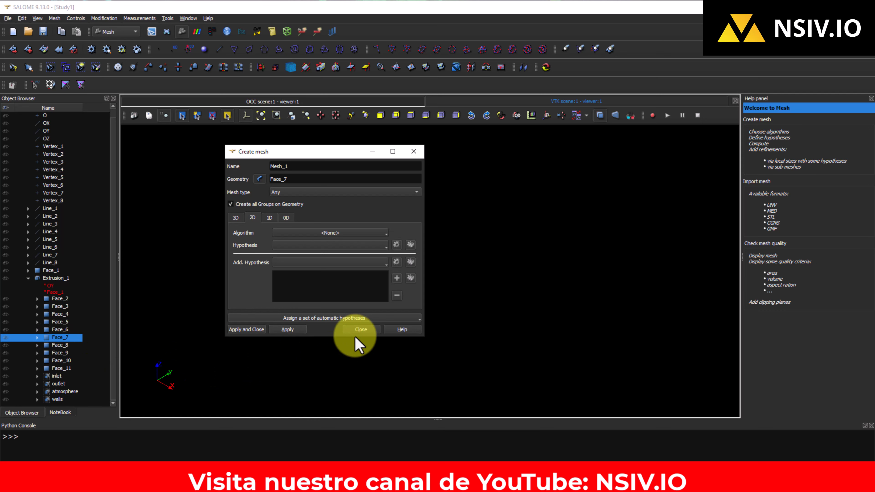
{"action": "left_click", "coordinate": [361, 330]}
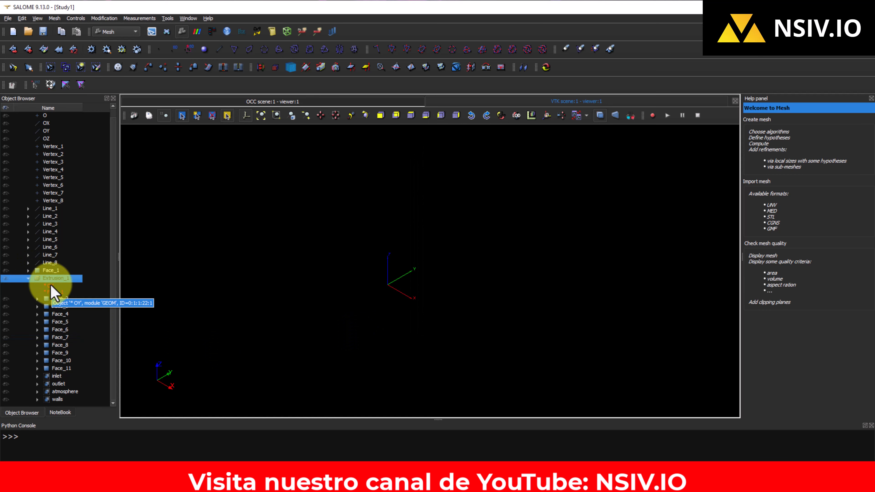
Begin defining a new mesh with Extrusion_1 as its geometry
{"action": "left_click", "coordinate": [13, 50]}
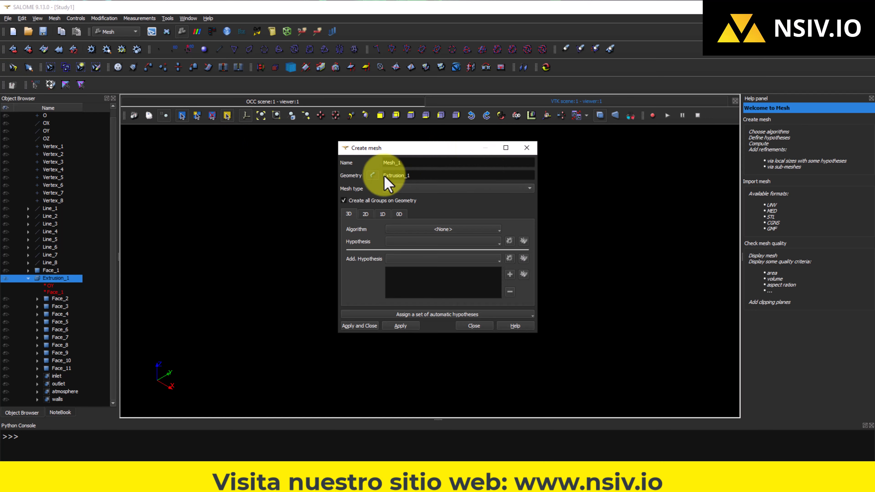